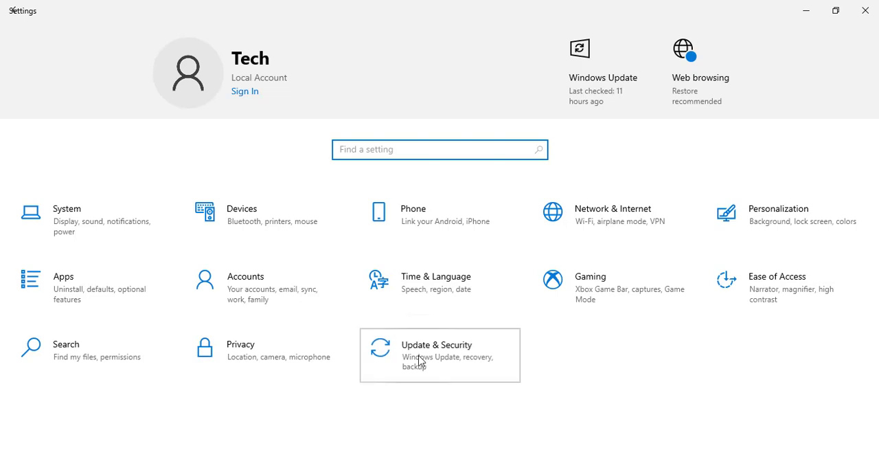
Run the Windows Update troubleshooter from the additional troubleshooters in the Update & Security settings
click(420, 366)
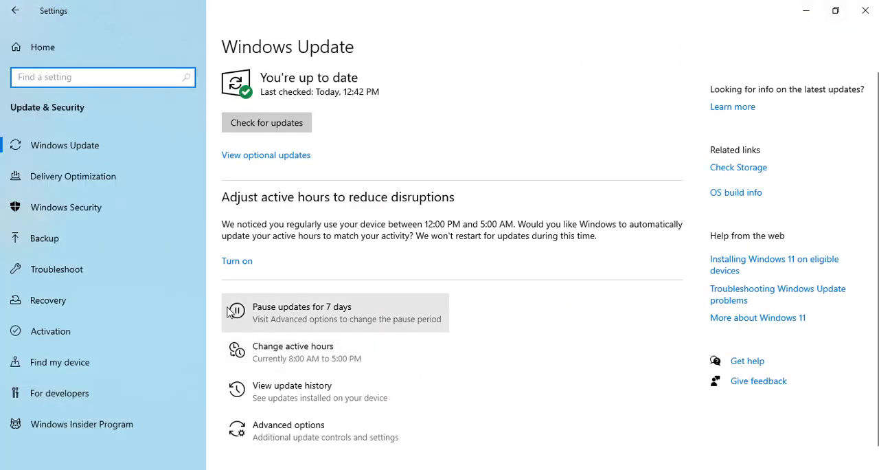
click(52, 273)
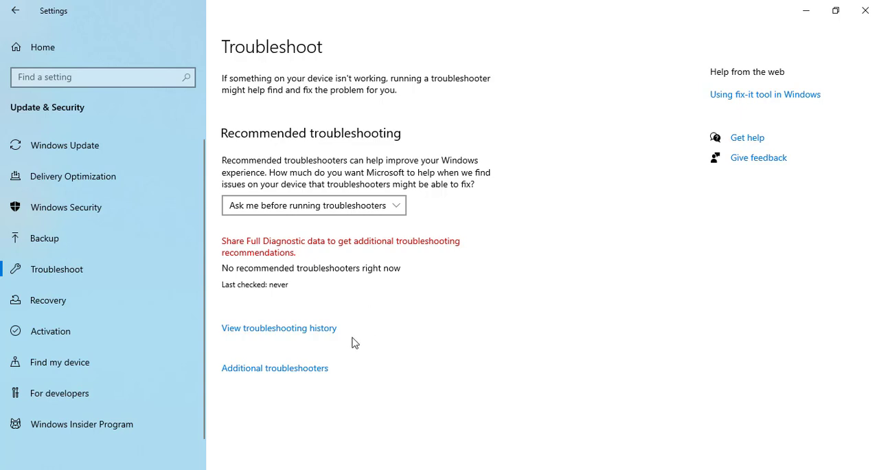
click(309, 370)
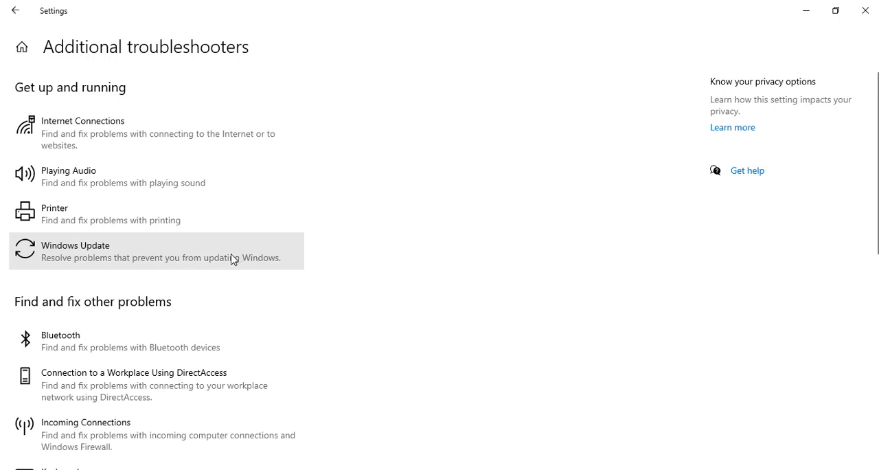
click(233, 259)
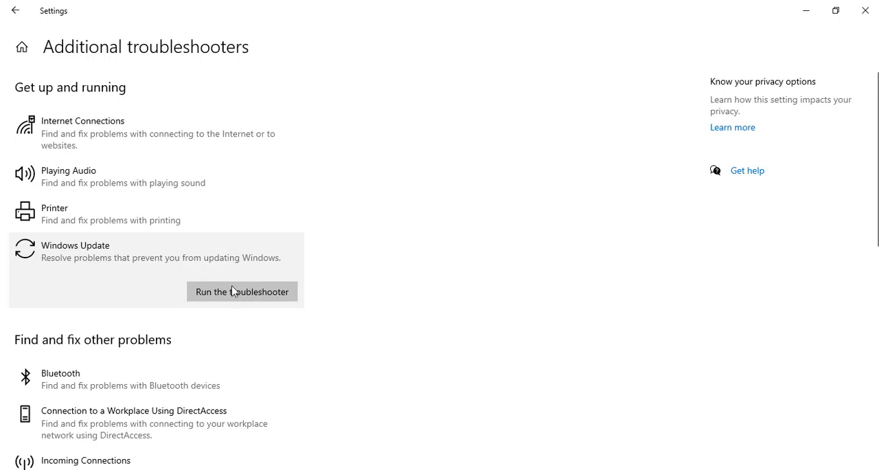
click(233, 294)
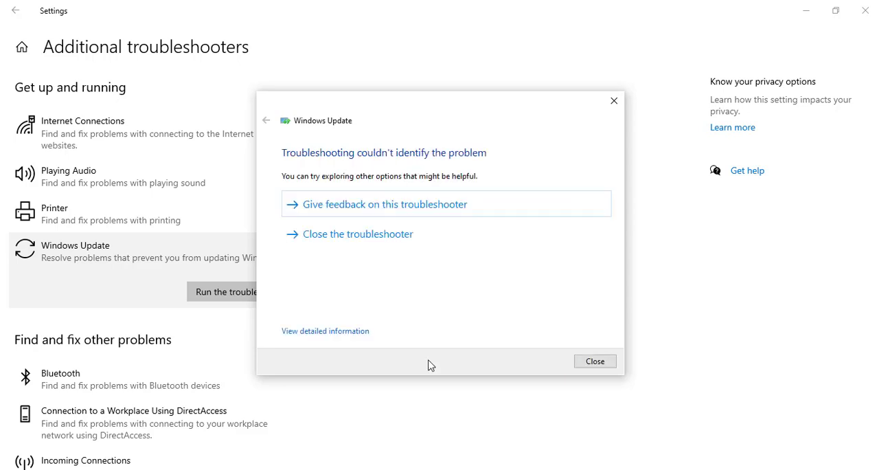
Review the detailed troubleshooting report for Windows Update, then close the troubleshooter
click(366, 333)
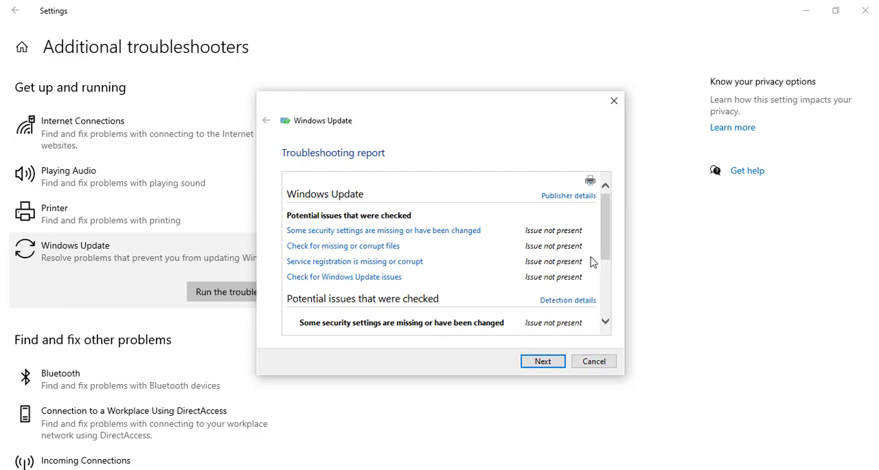
drag(601, 245, 611, 227)
click(538, 364)
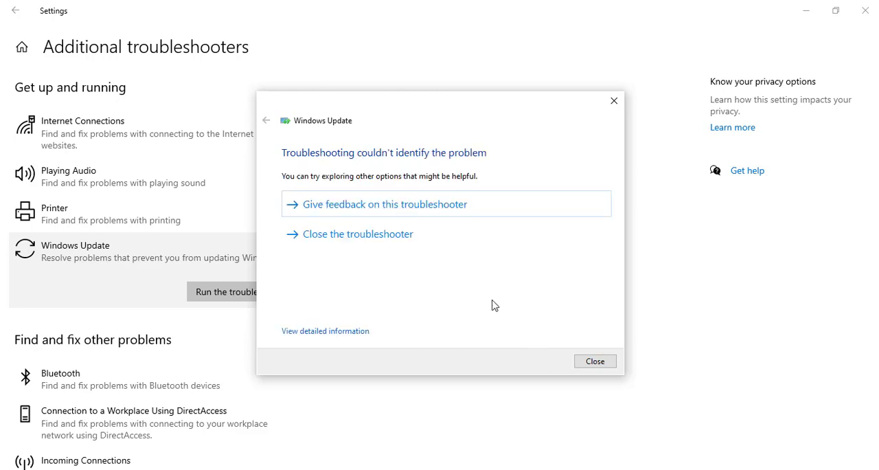
click(588, 361)
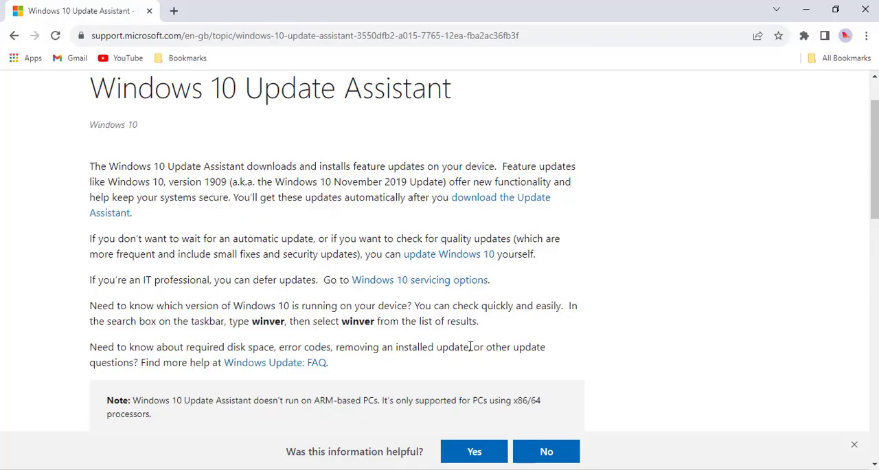
Download the Windows 10 Update Assistant for version 22H2, starting from its Microsoft support page in the browser
scroll(435, 304, up, 1)
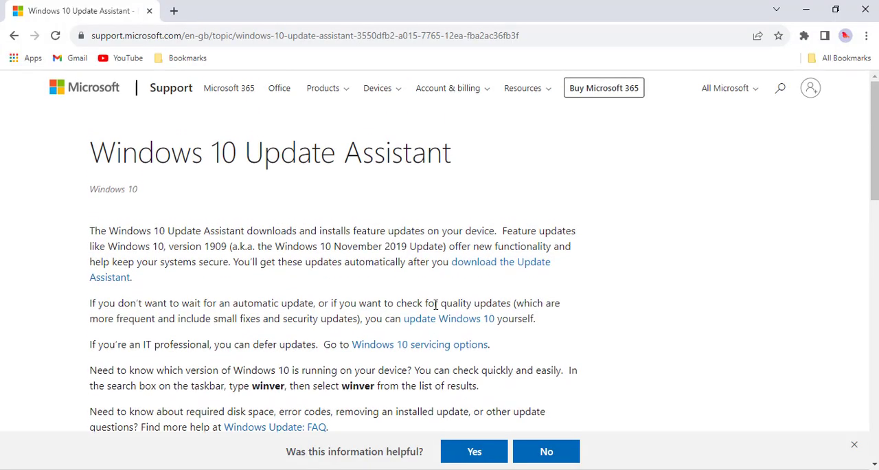
scroll(435, 304, down, 2)
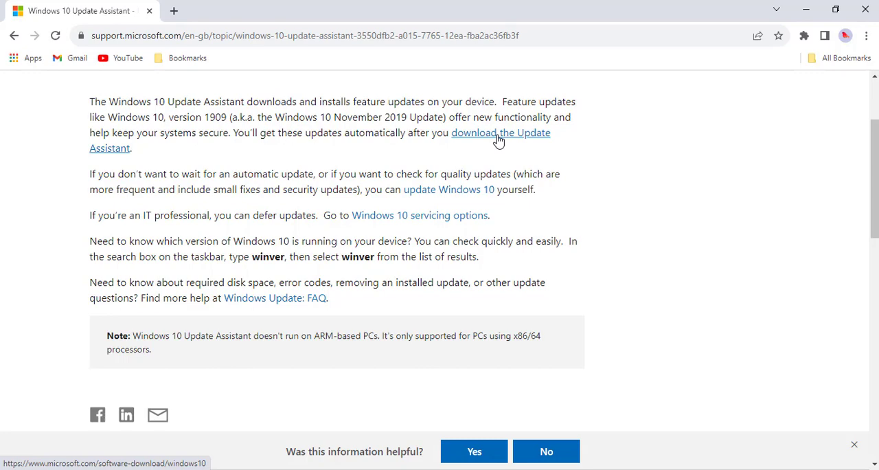
click(499, 137)
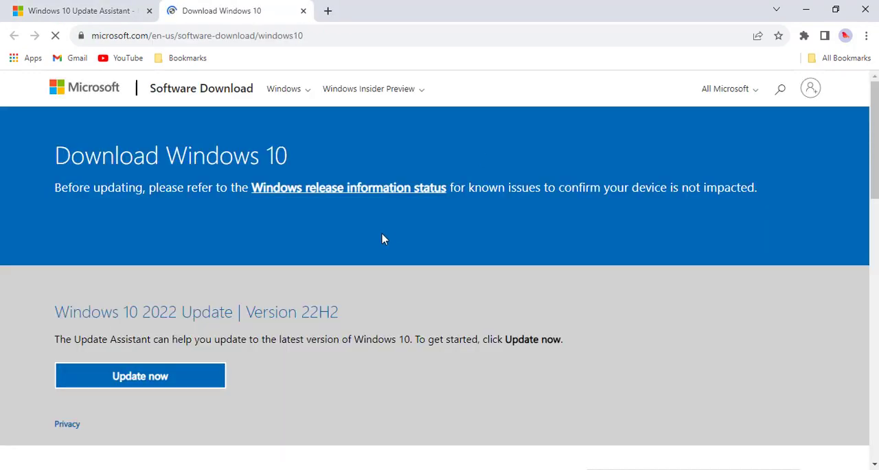
scroll(330, 267, down, 2)
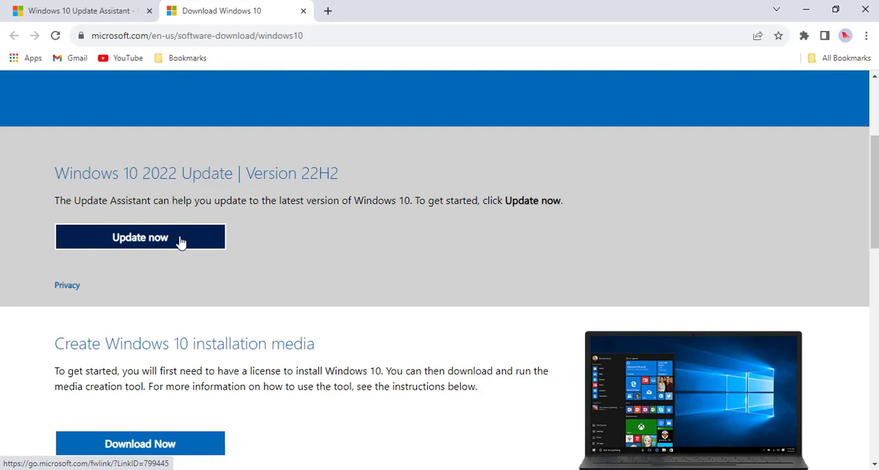
click(177, 240)
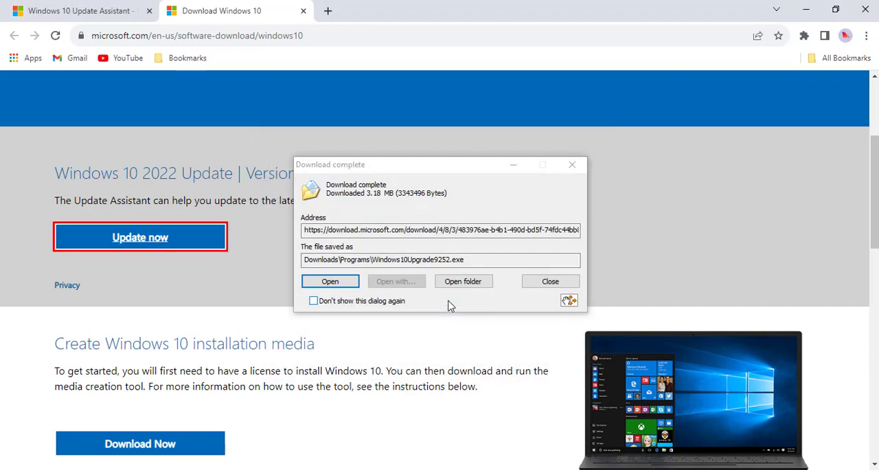
Run the downloaded Windows10Upgrade9252.exe and close the Update Assistant once it finishes
click(347, 282)
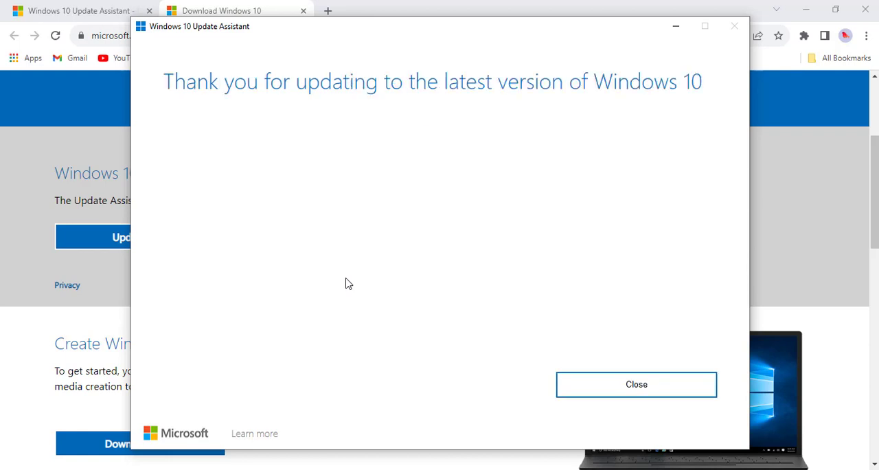
click(594, 390)
scroll(428, 310, down, 3)
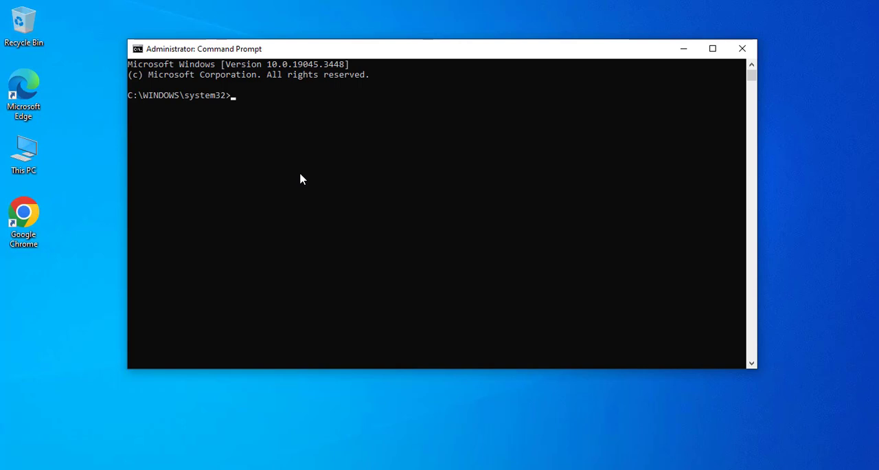
Run sfc /scannow in the administrator Command Prompt, then close that window
right_click(239, 95)
key(Return)
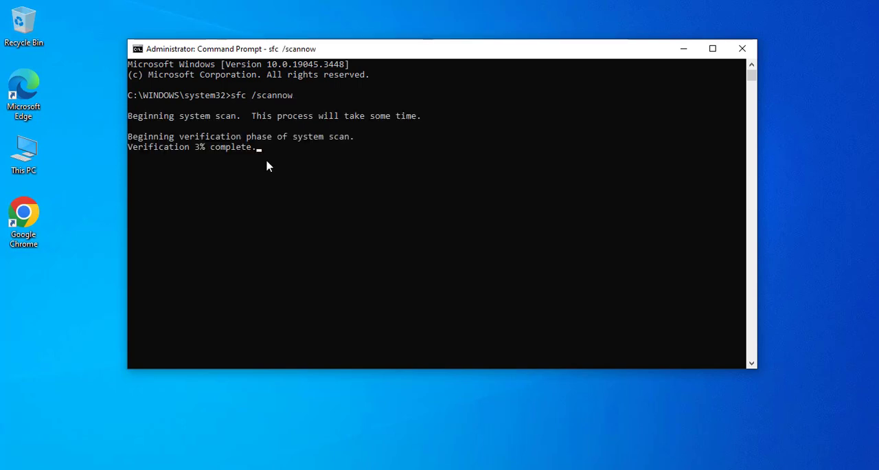
click(749, 55)
Find Command Prompt by searching for cmd and open it as administrator with its window clear of the search results
key(super)
text(cmd)
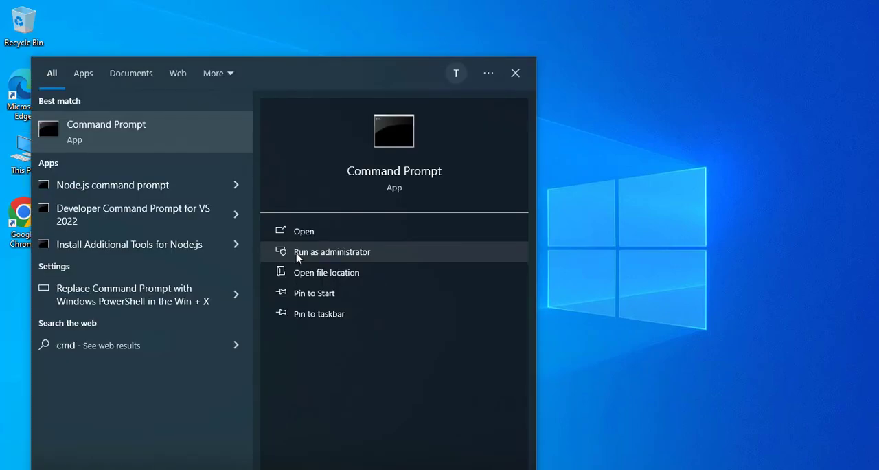
click(298, 252)
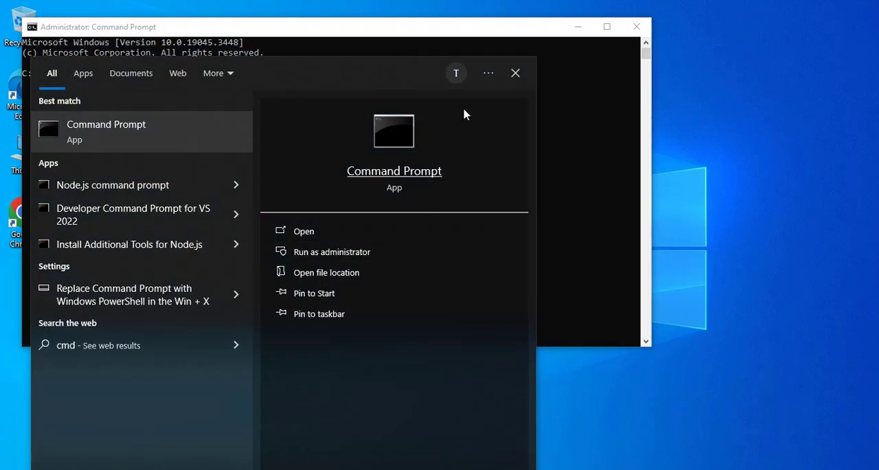
click(515, 74)
drag(307, 30, 443, 39)
Run DISM /Online /Cleanup-Image /RestoreHealth in the administrator Command Prompt, then close the window
right_click(451, 161)
key(Return)
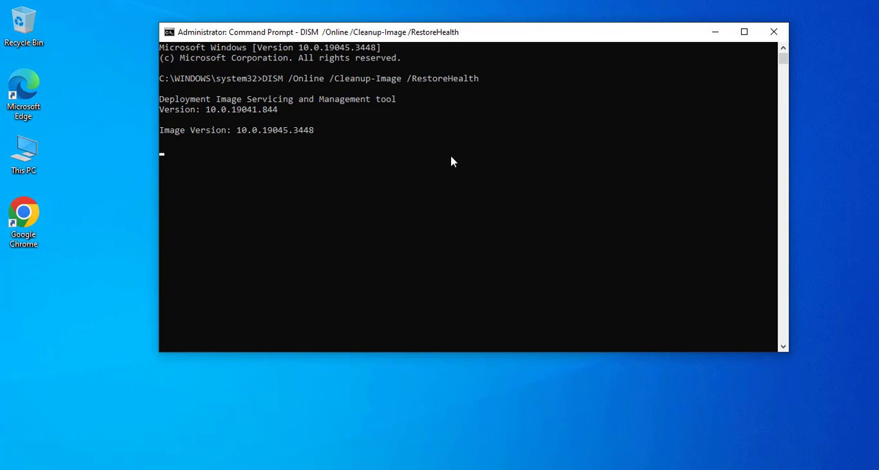
click(775, 32)
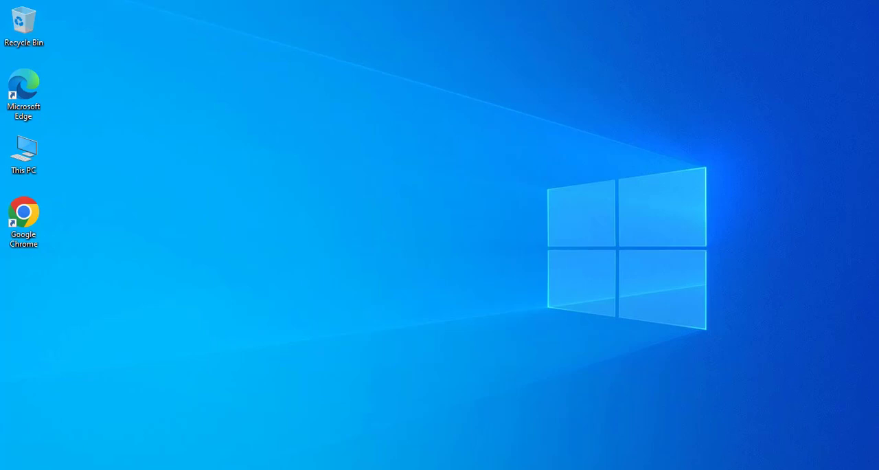
Open the Services console by running services.msc from the Run dialog, and maximize its window
key(super+s)
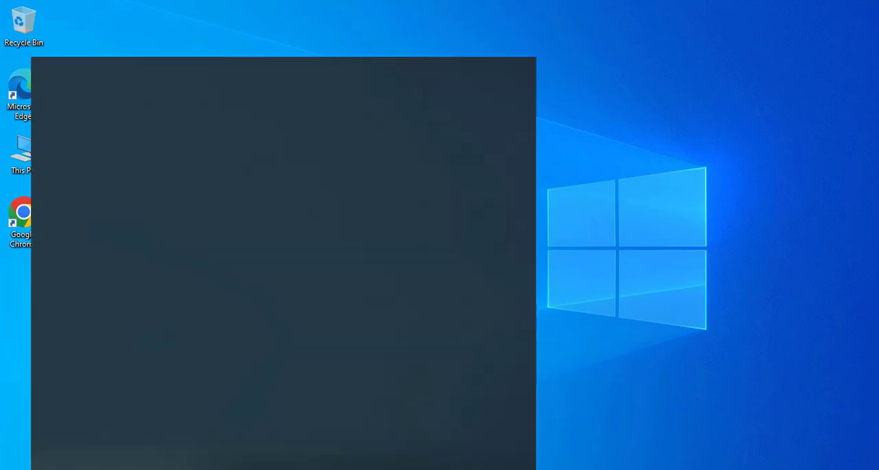
text(run)
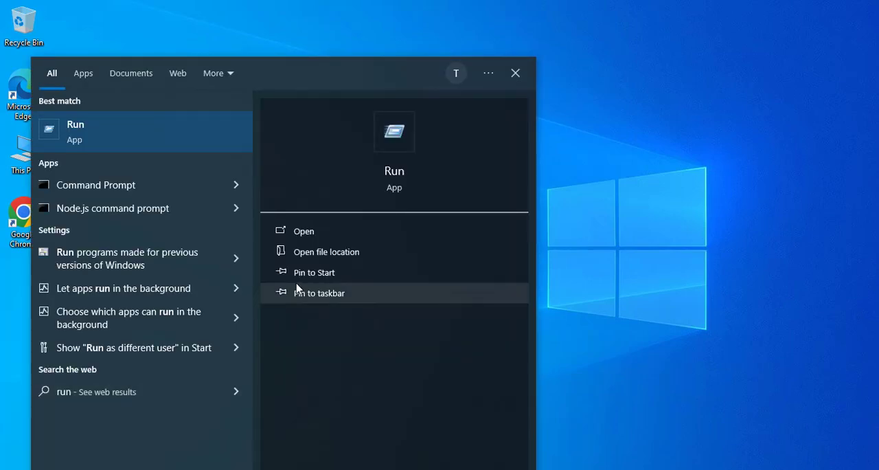
click(304, 233)
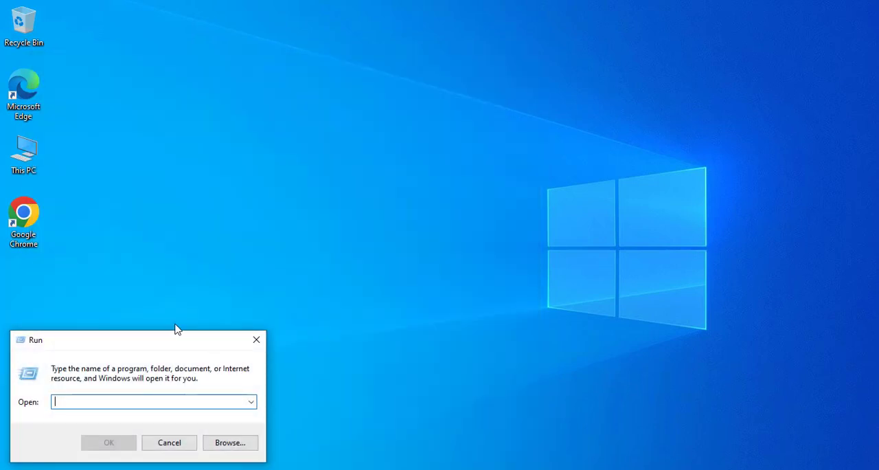
drag(171, 342, 434, 77)
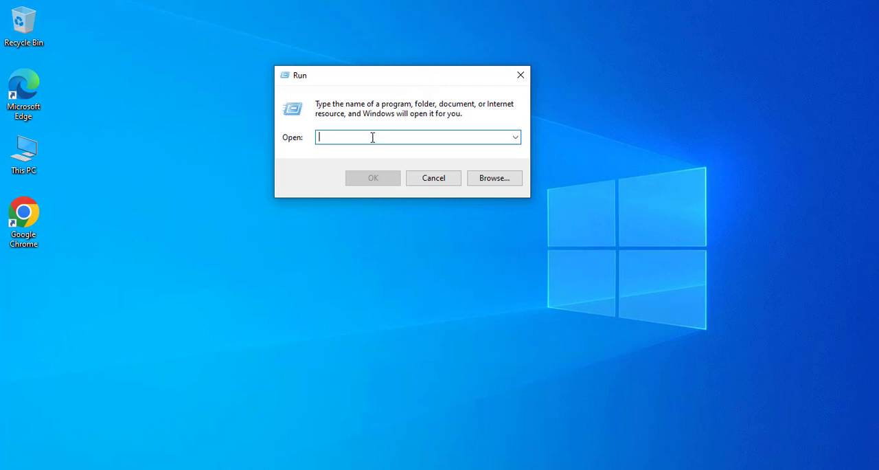
text(services.msc)
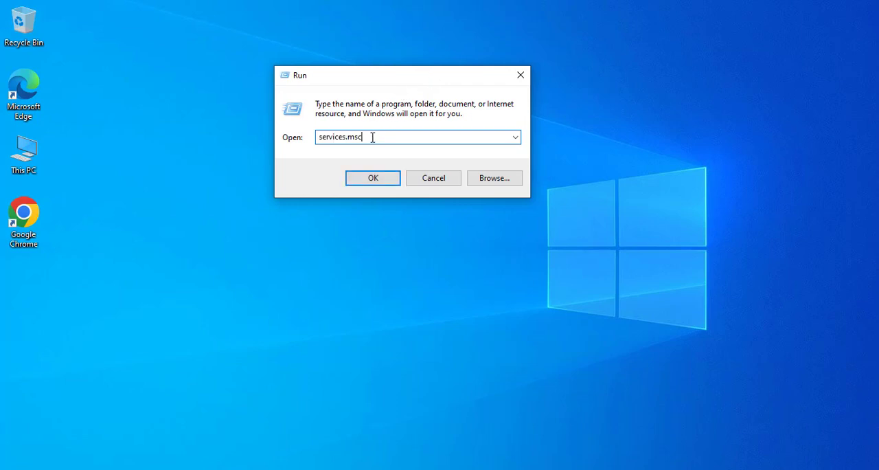
click(374, 180)
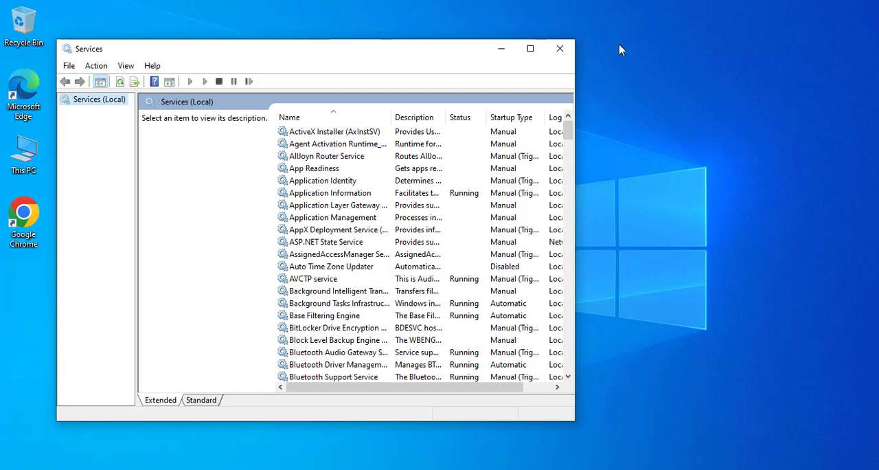
click(529, 49)
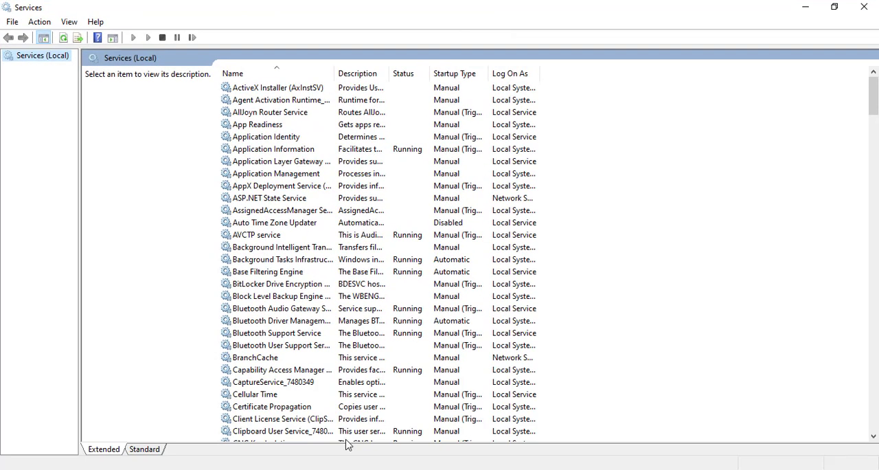
click(330, 469)
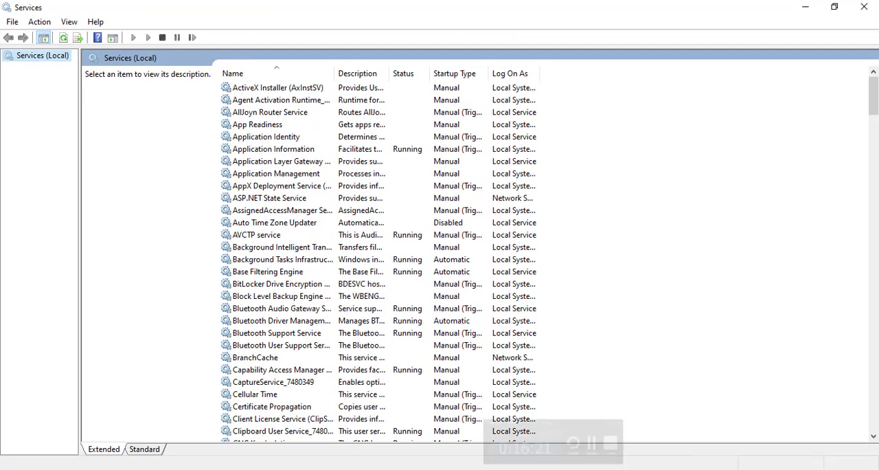
Locate the Windows Update service in the services list and open its properties
scroll(343, 275, down, 6)
scroll(347, 290, down, 20)
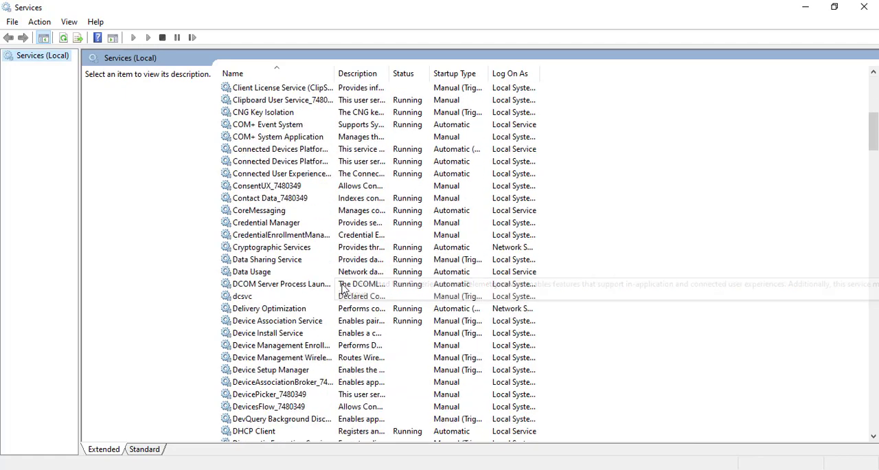
scroll(344, 288, down, 20)
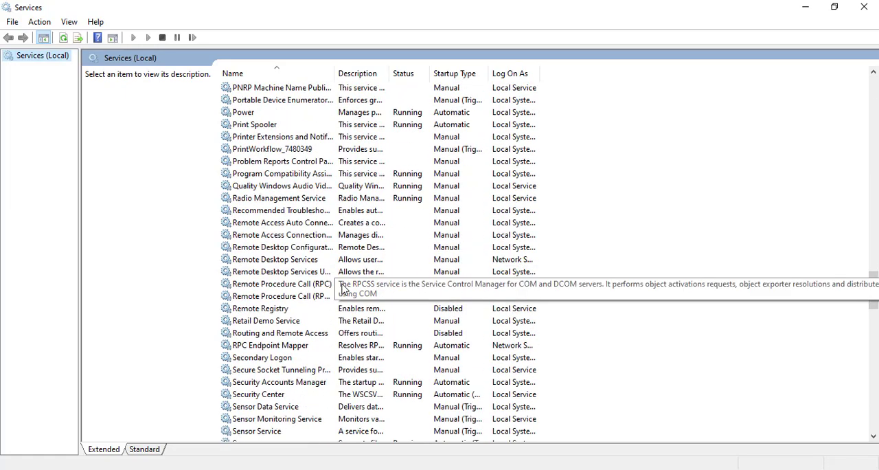
scroll(344, 288, down, 4)
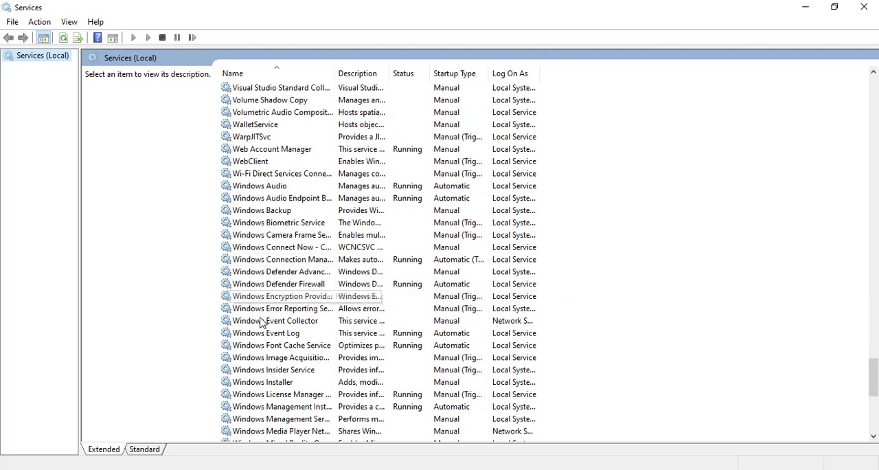
scroll(271, 313, down, 3)
scroll(287, 323, down, 3)
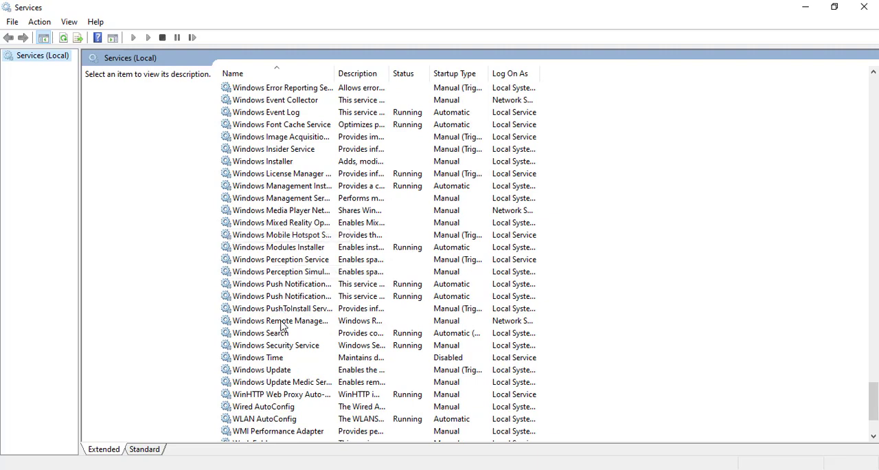
click(275, 373)
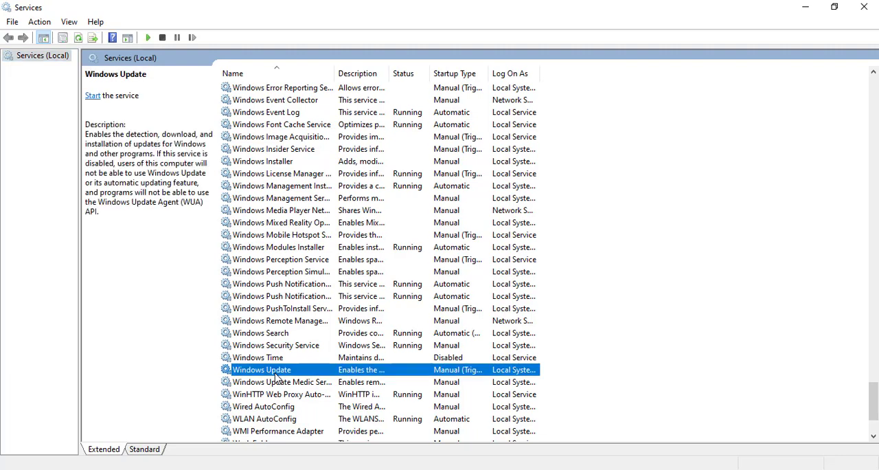
right_click(275, 375)
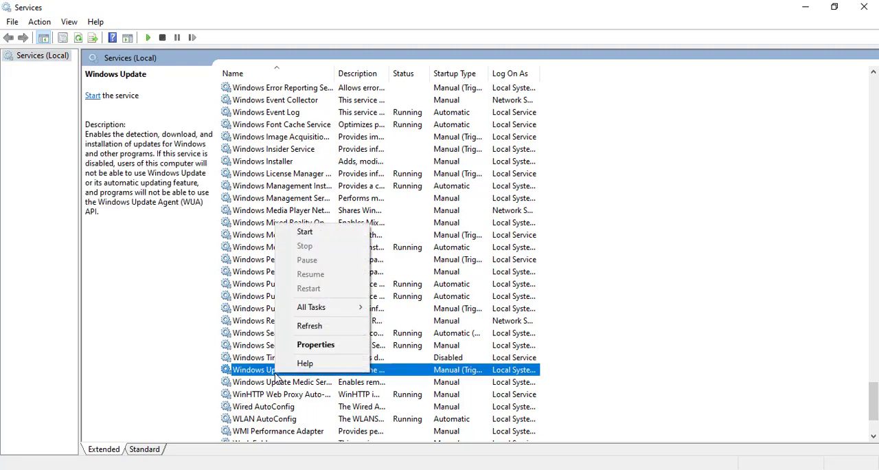
click(259, 373)
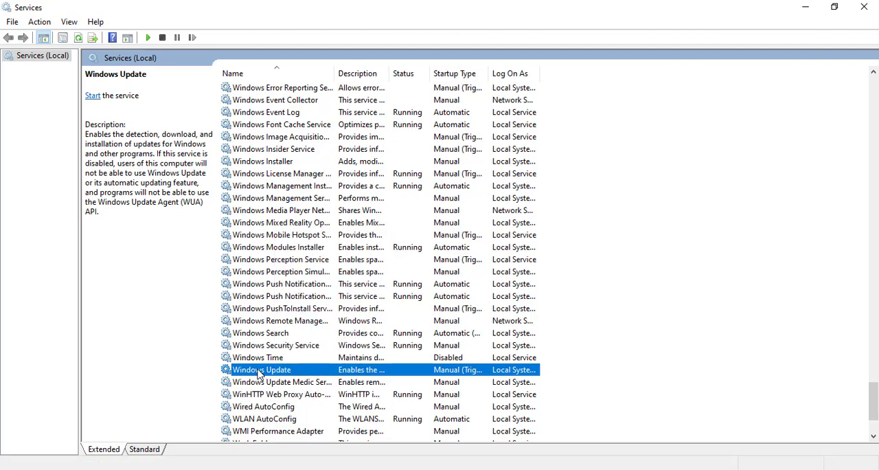
double_click(259, 373)
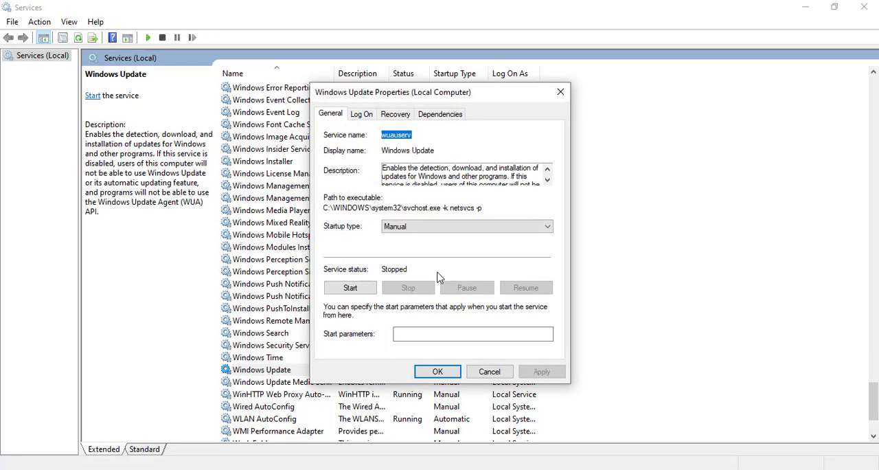
Set the Windows Update service's startup type to Automatic (Delayed Start), start the service, and apply the changes
click(448, 232)
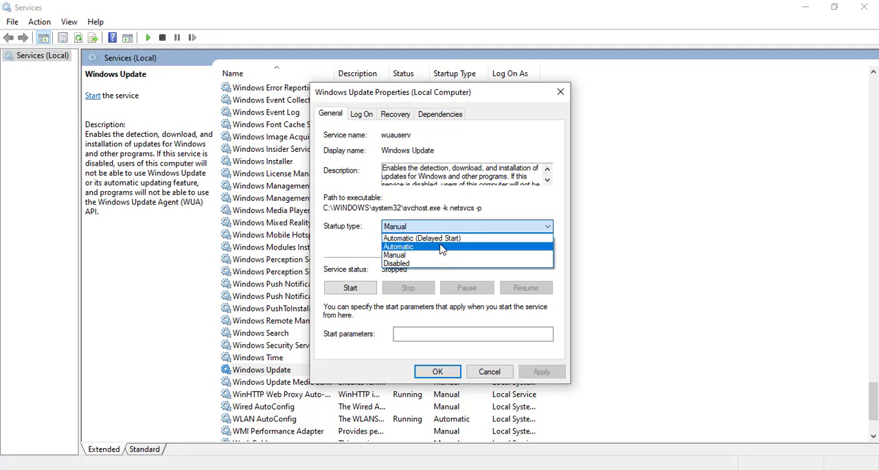
click(444, 238)
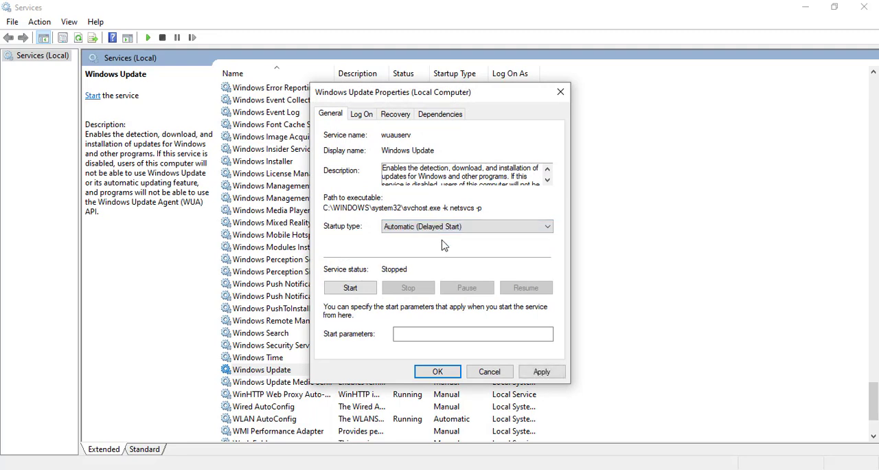
click(366, 292)
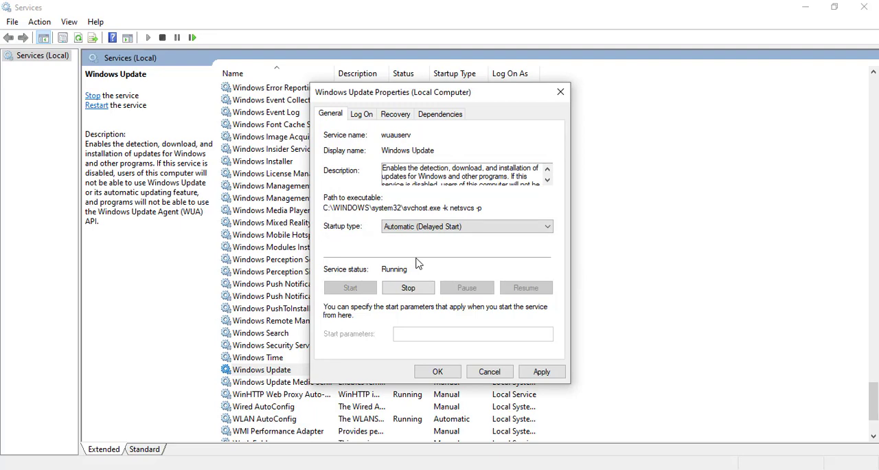
click(541, 373)
click(448, 374)
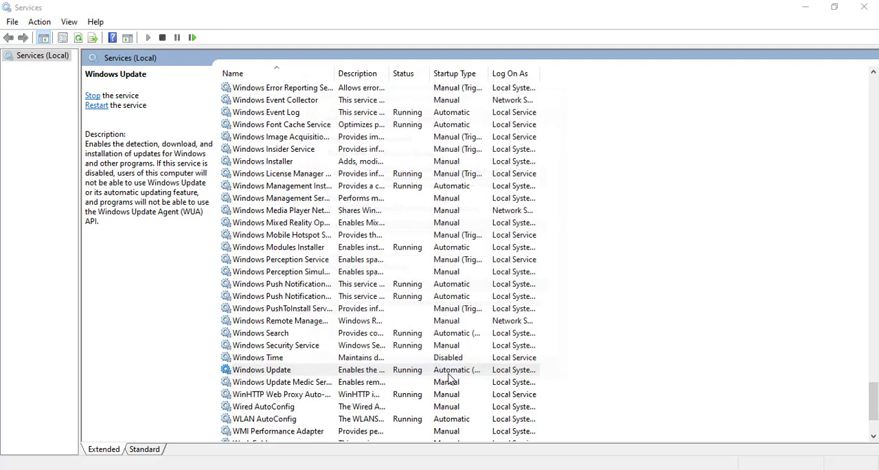